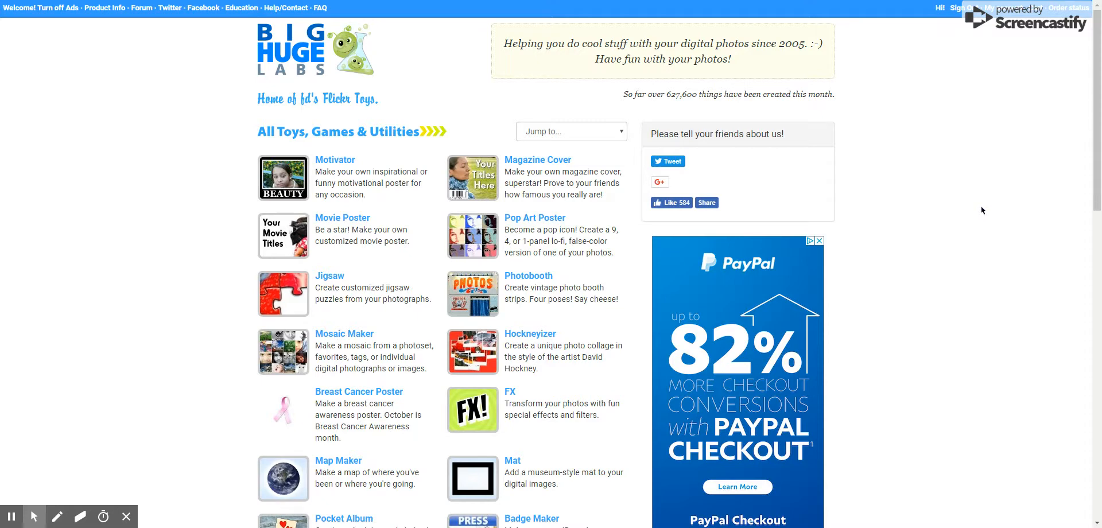
# View the 8.5x11 inch flyer PDF from the Education page, and return to the site's home page.
pyautogui.click(233, 9)
pyautogui.click(319, 456)
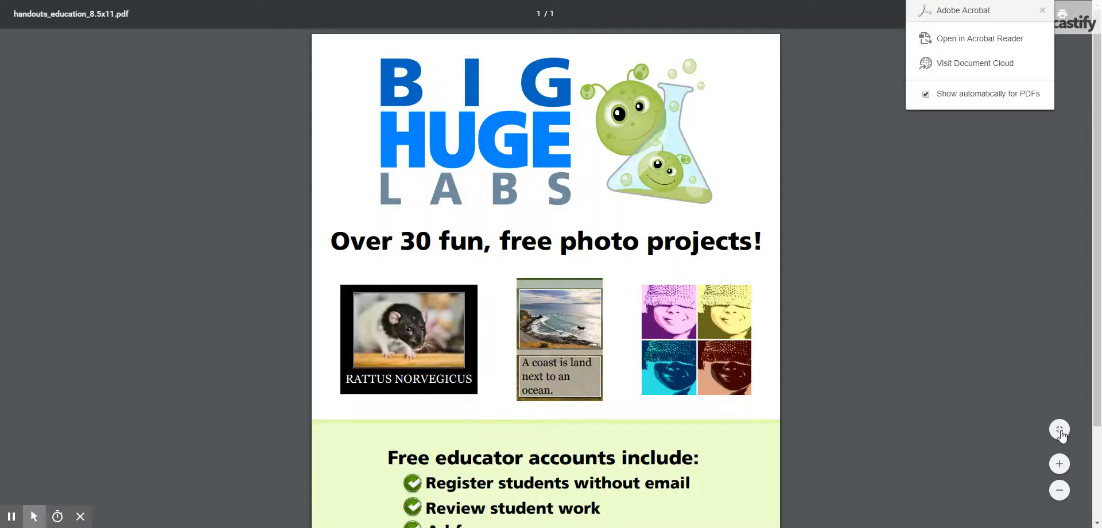
pyautogui.click(1059, 431)
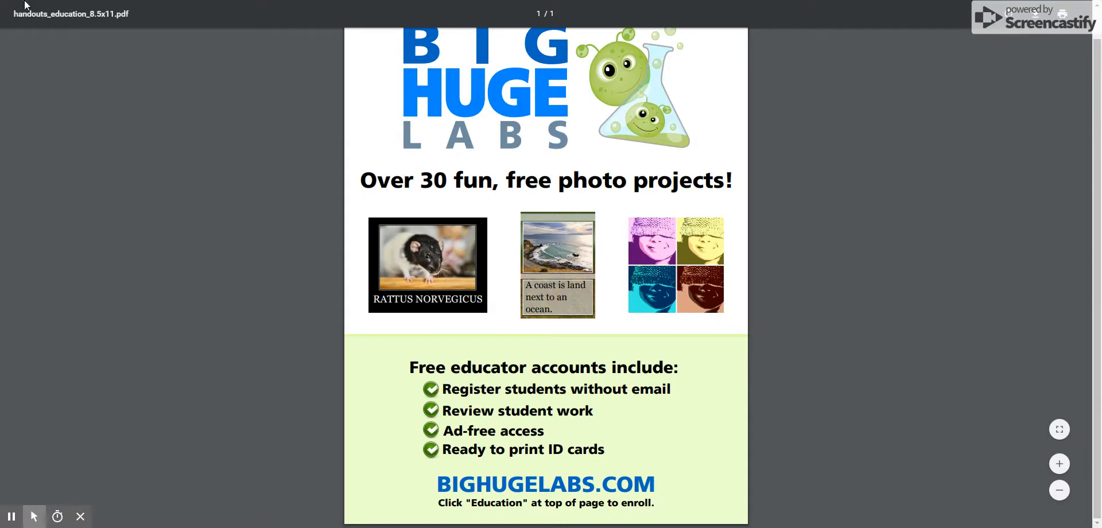
pyautogui.hotkey('alt', 'Left')
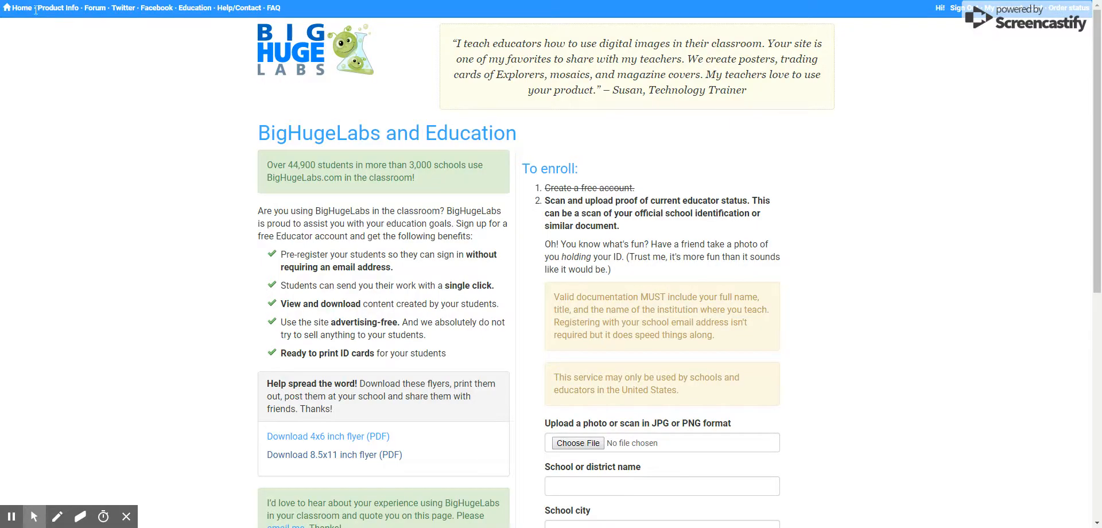
pyautogui.click(24, 8)
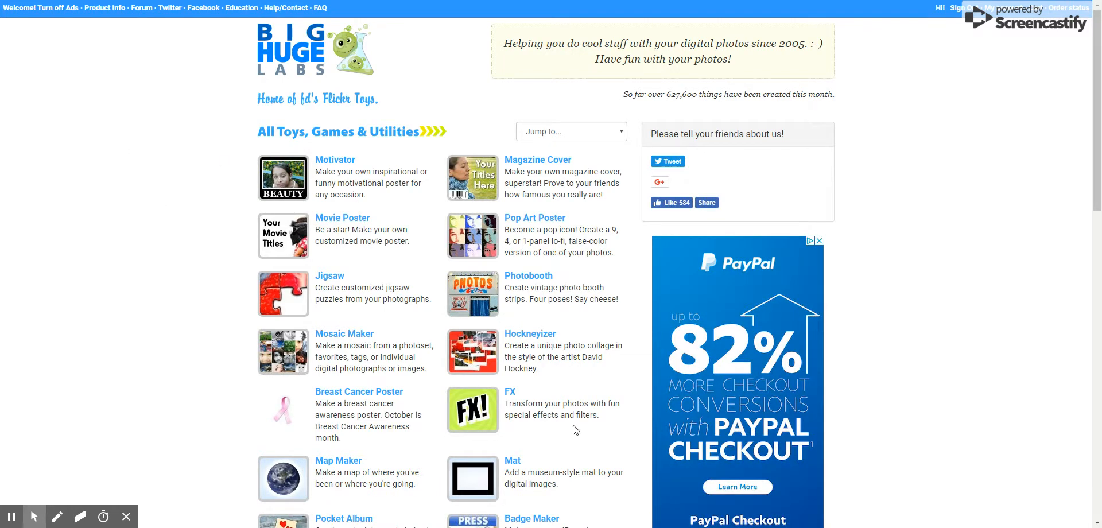
# Look through the home page's list of toys, games and utilities.
pyautogui.scroll(-5, 538, 447)
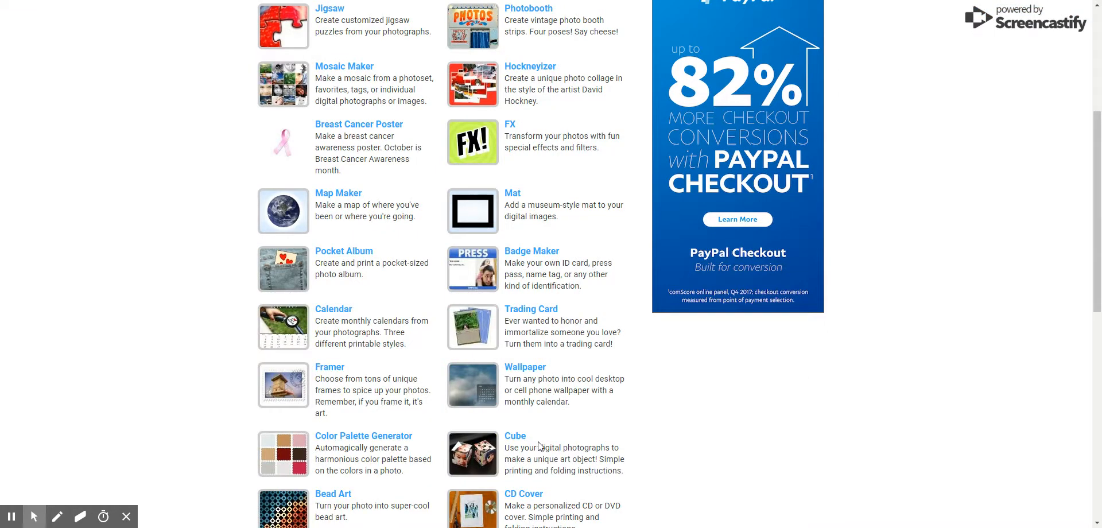
pyautogui.moveTo(1098, 295); pyautogui.dragTo(1101, 206)
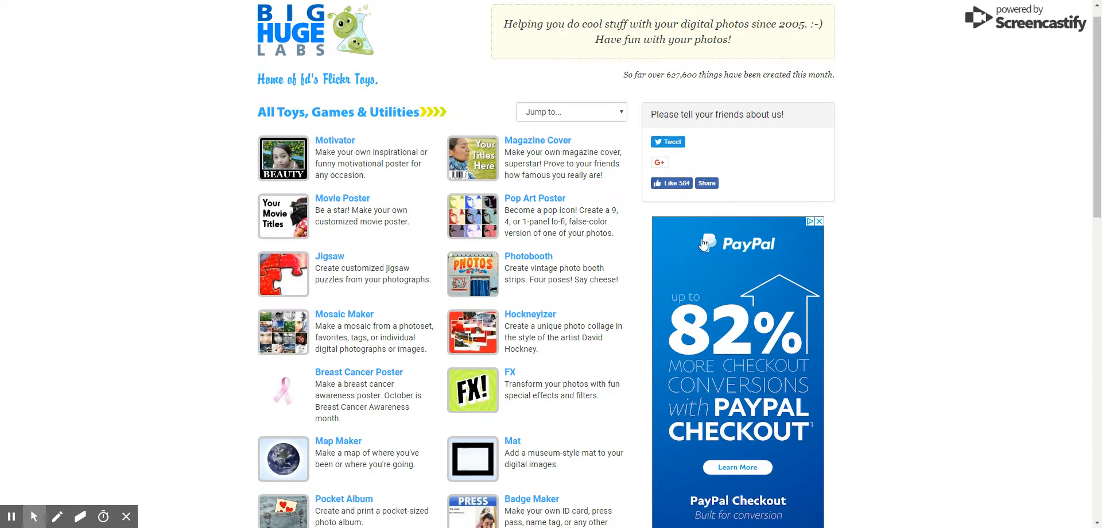
pyautogui.scroll(1, 933, 100)
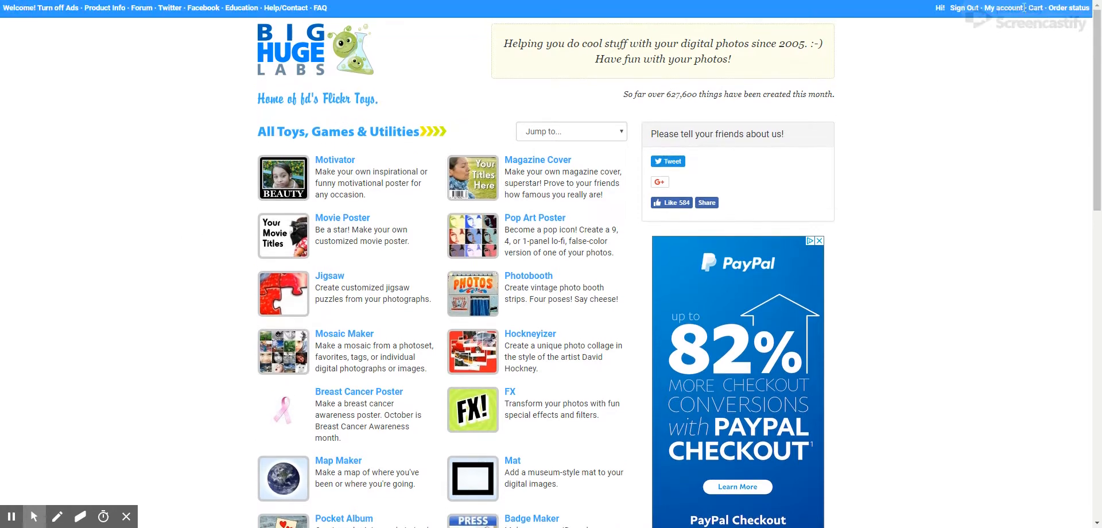
# Open the account's recent uploads and creations and look through the saved images and posters.
pyautogui.click(1011, 8)
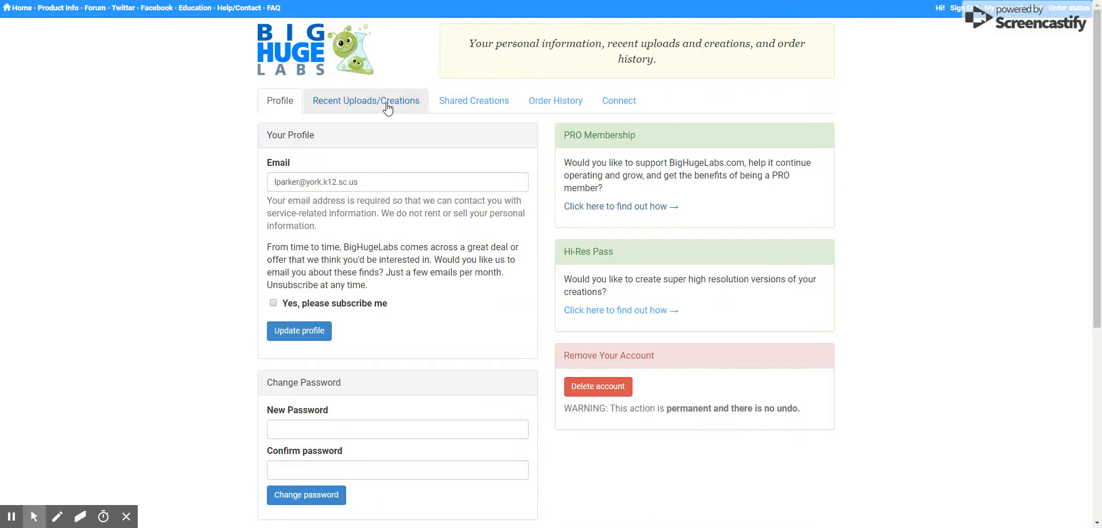
pyautogui.click(388, 107)
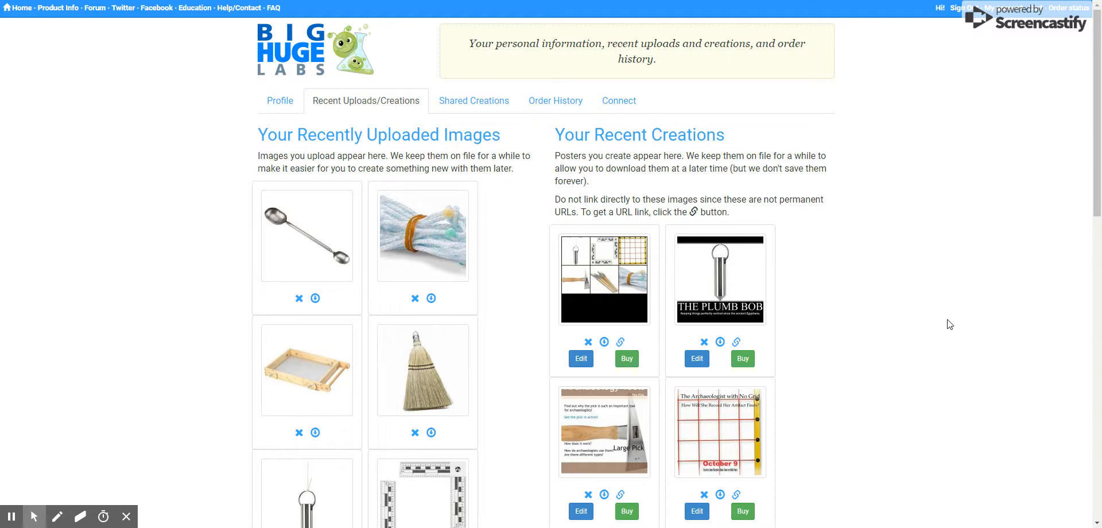
pyautogui.scroll(-5, 950, 325)
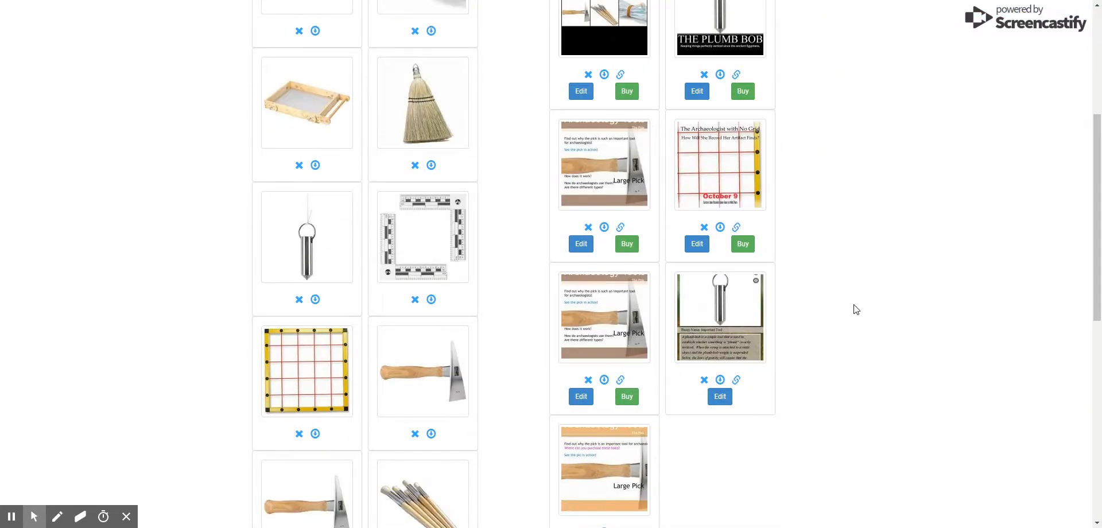
pyautogui.scroll(5, 856, 309)
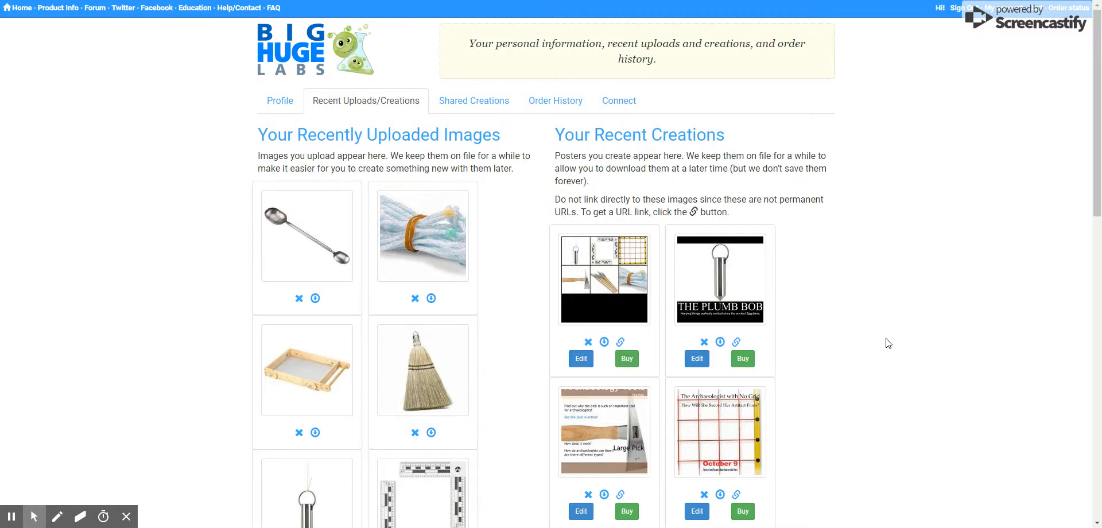
pyautogui.scroll(-5, 888, 343)
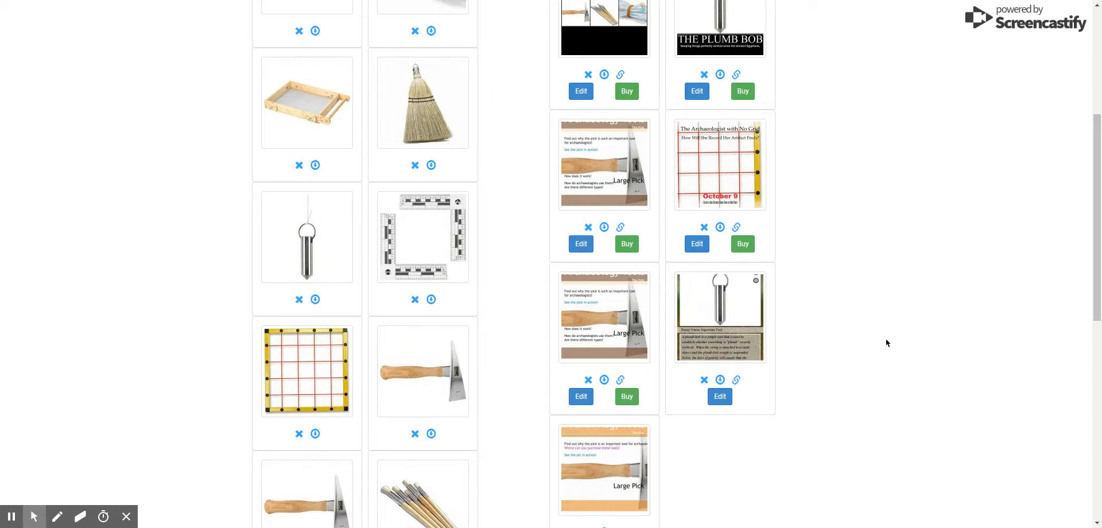
pyautogui.scroll(5, 886, 343)
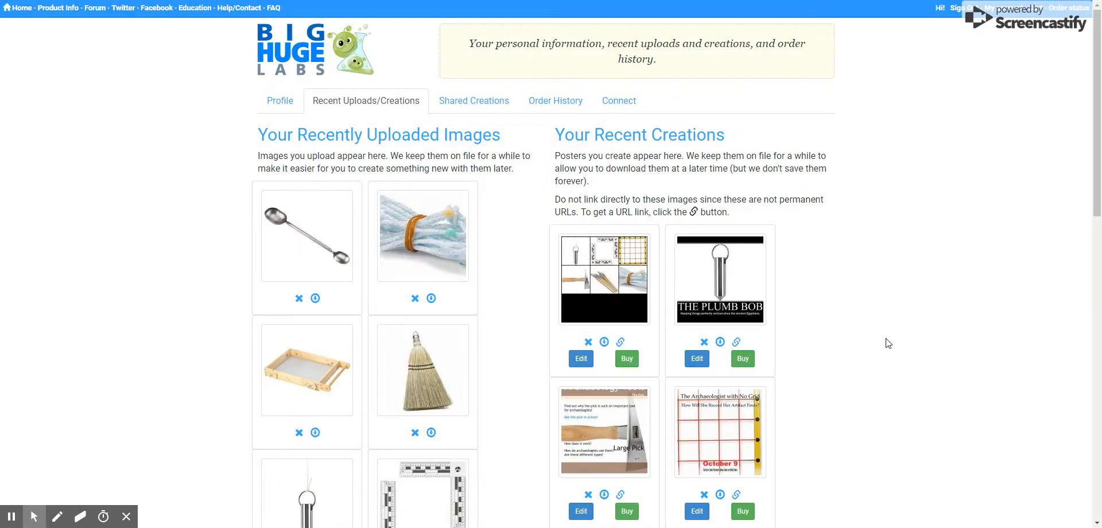
# Open the partly filled tool mosaic from the recent creations for editing and review its layout settings and photo slots.
pyautogui.click(582, 359)
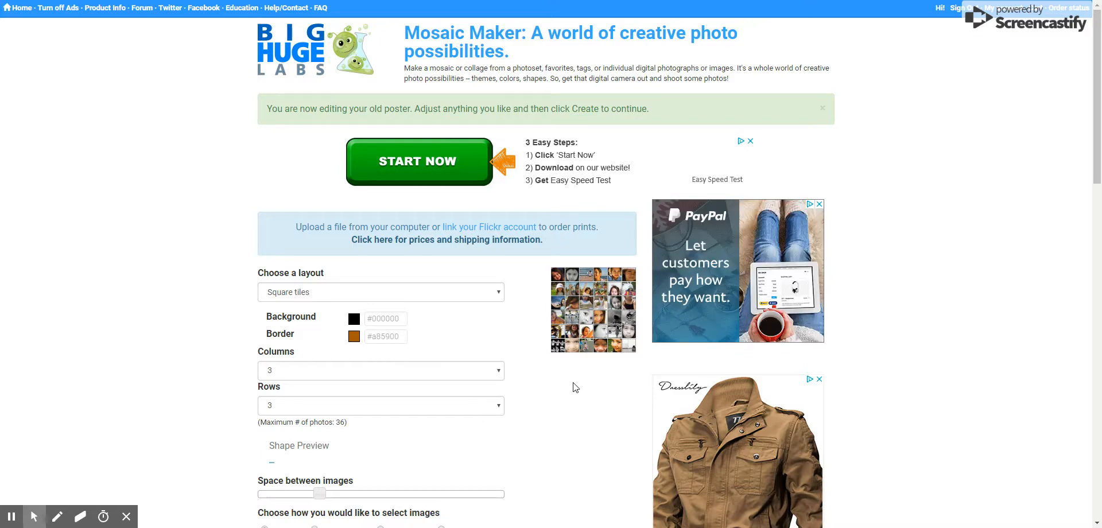
pyautogui.scroll(-5, 573, 383)
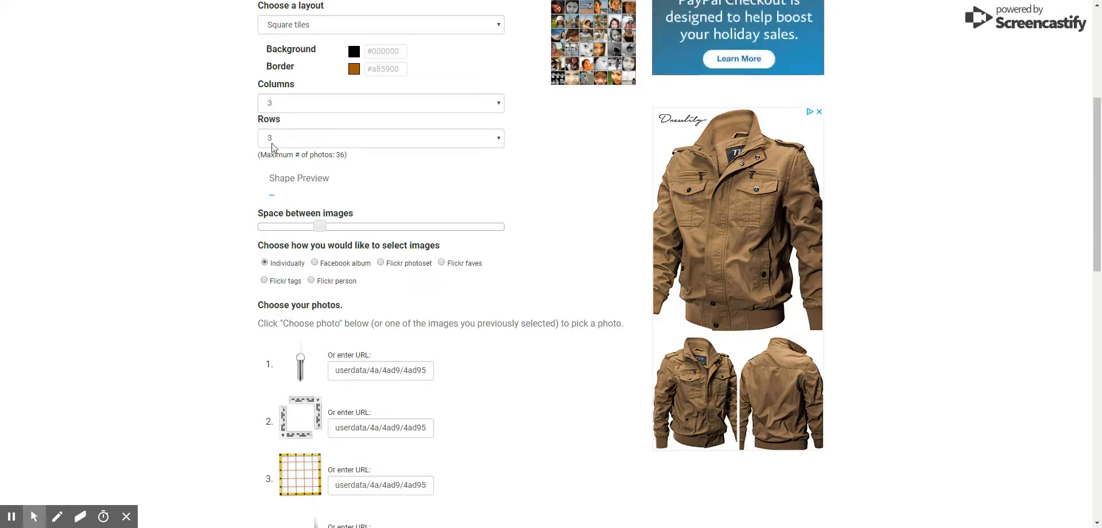
pyautogui.scroll(-5, 550, 224)
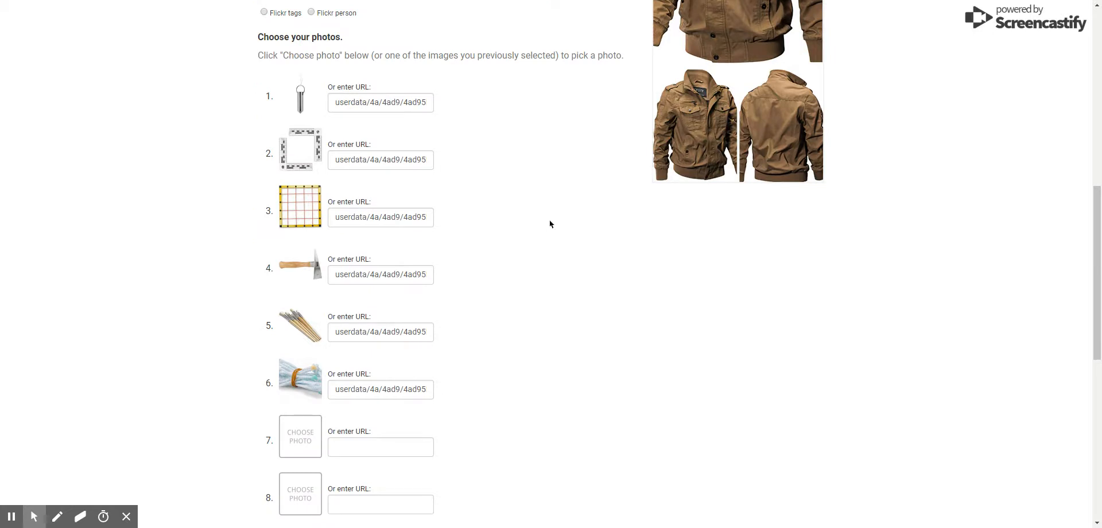
pyautogui.scroll(-5, 550, 224)
pyautogui.scroll(5, 549, 224)
pyautogui.scroll(-5, 490, 448)
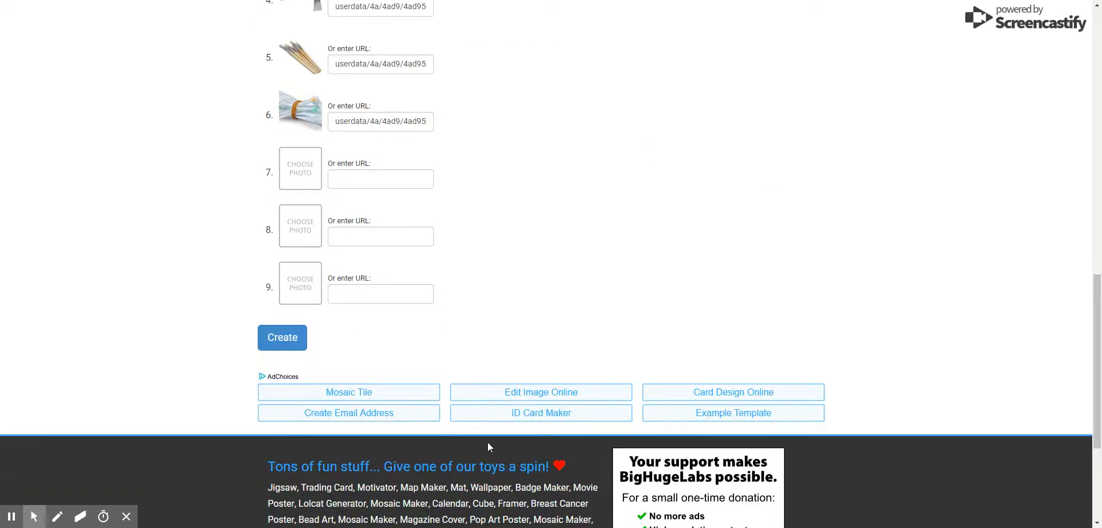
# Fill mosaic photo slot 7 with the uploaded double-ended spoon image and slot 8 with the wooden sifting screen.
pyautogui.click(308, 178)
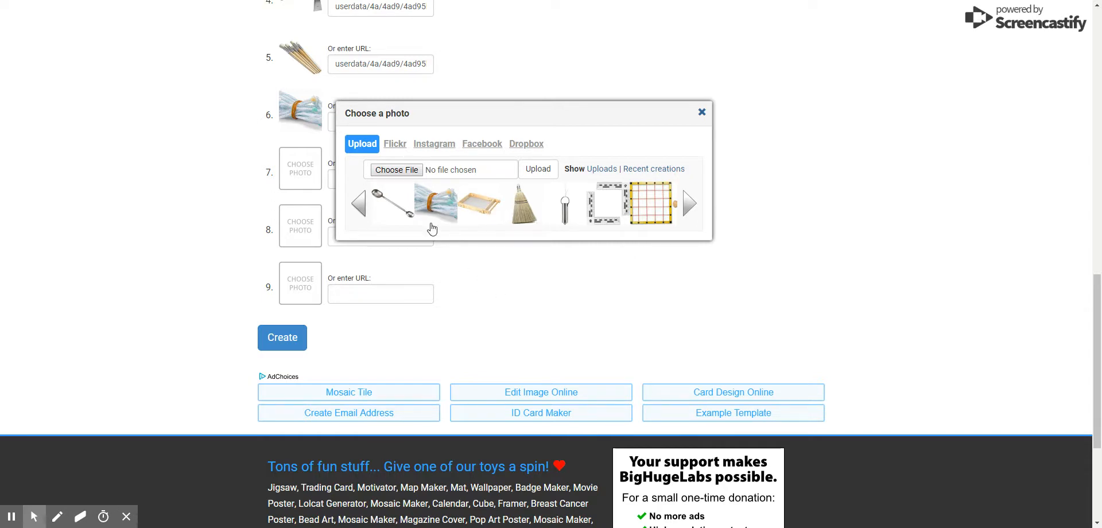
pyautogui.click(404, 214)
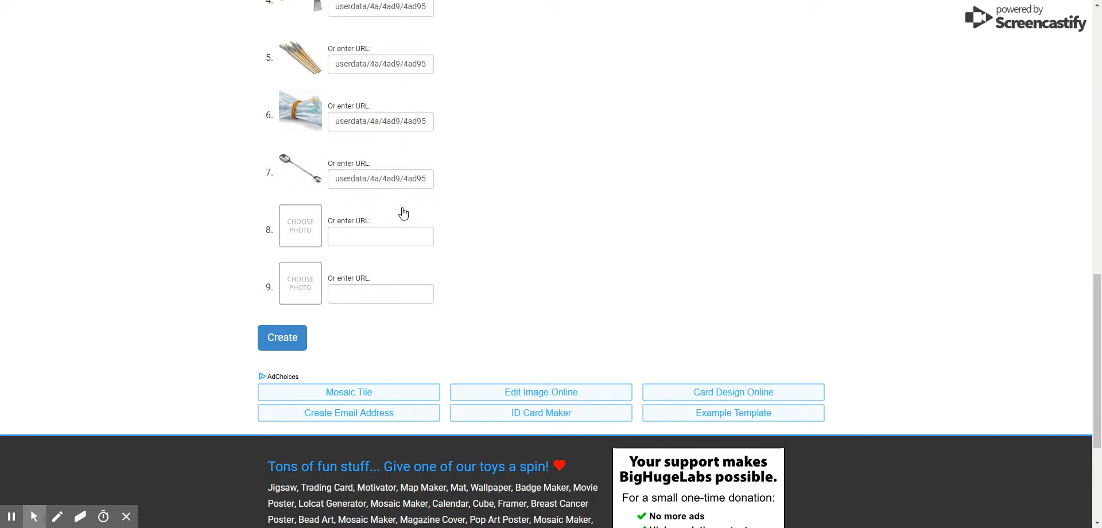
pyautogui.click(290, 229)
pyautogui.click(458, 256)
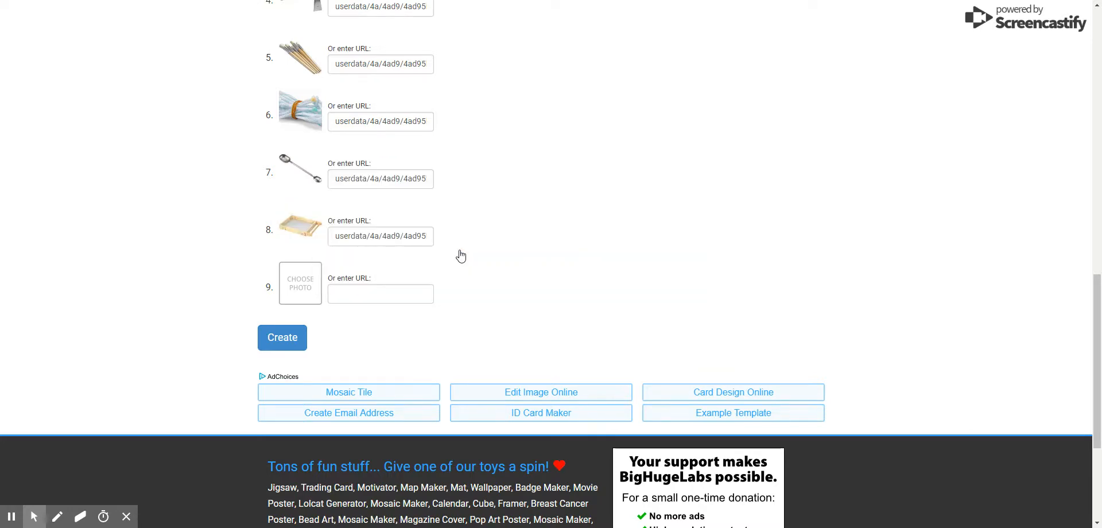
pyautogui.scroll(5, 583, 327)
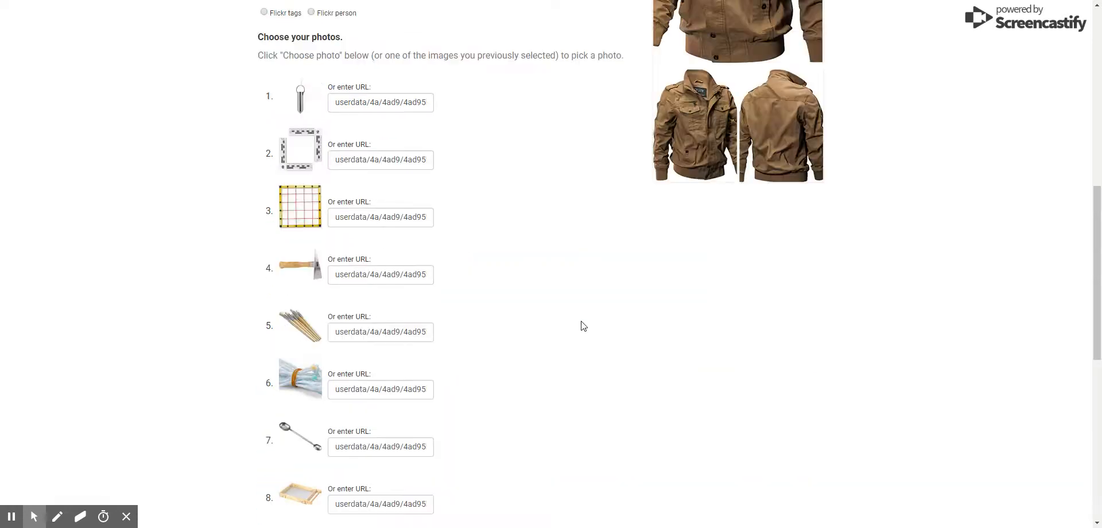
pyautogui.scroll(-5, 583, 326)
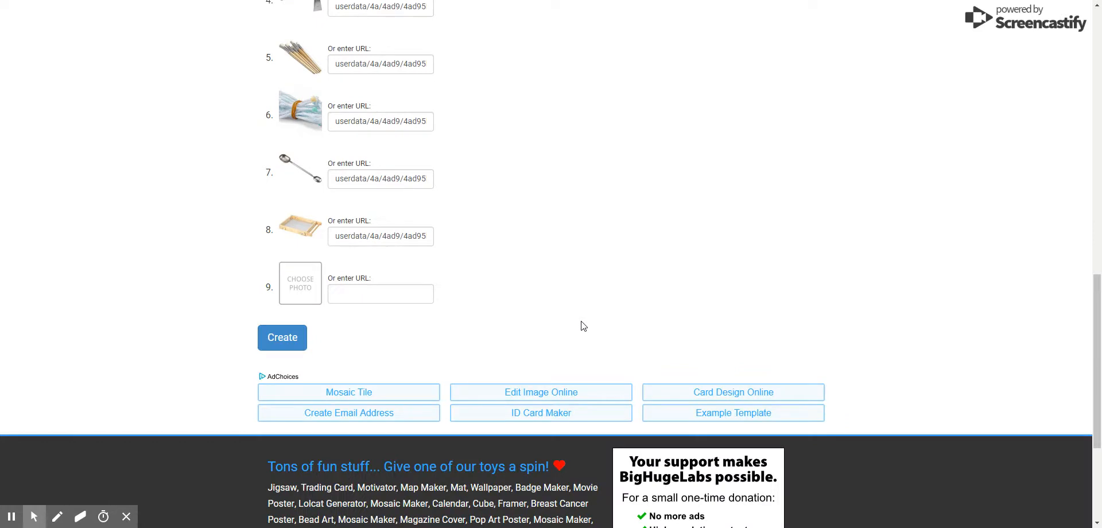
# Upload trowel.jpg and place it in mosaic photo slot 9.
pyautogui.click(299, 290)
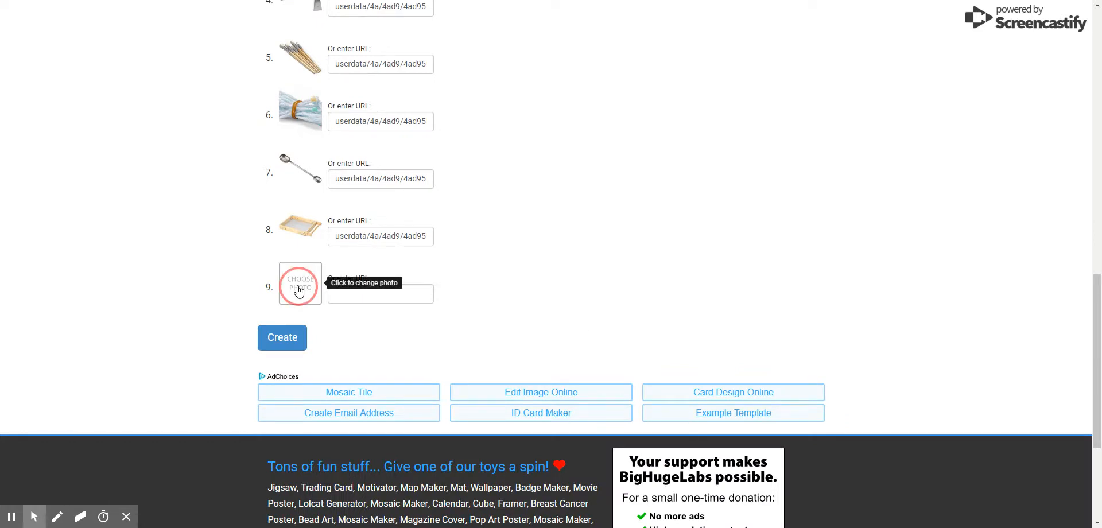
pyautogui.click(399, 287)
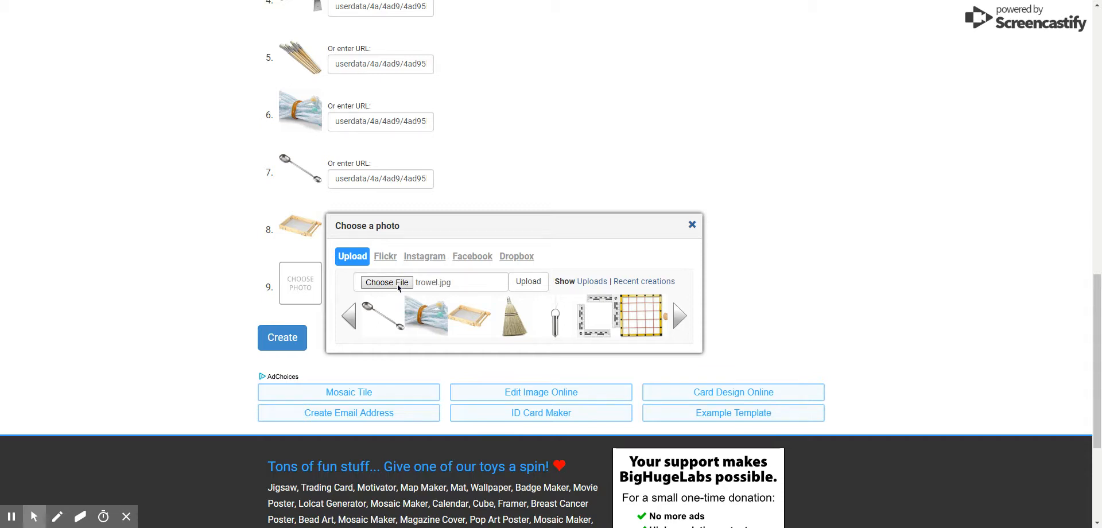
pyautogui.click(531, 285)
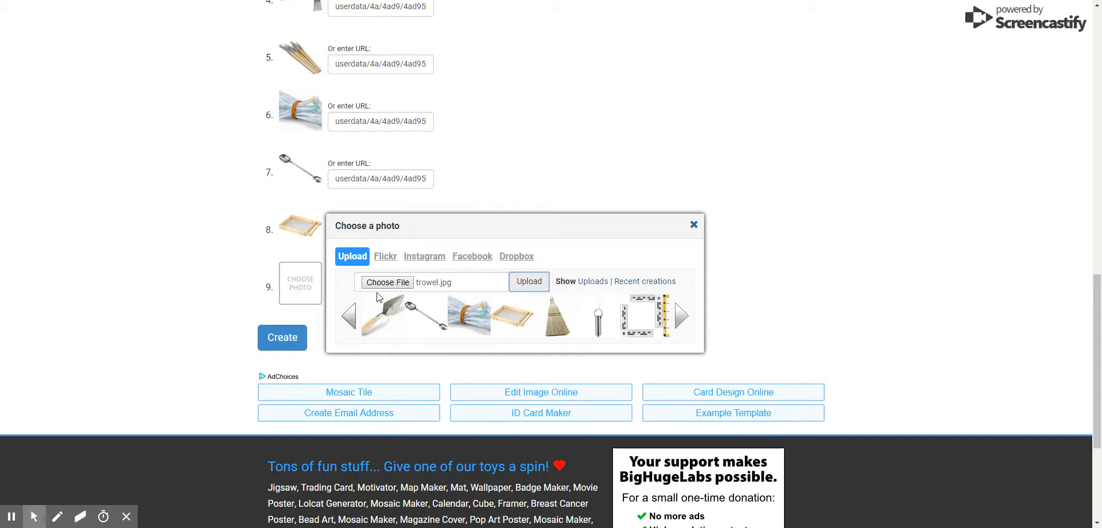
pyautogui.click(380, 315)
pyautogui.scroll(5, 289, 320)
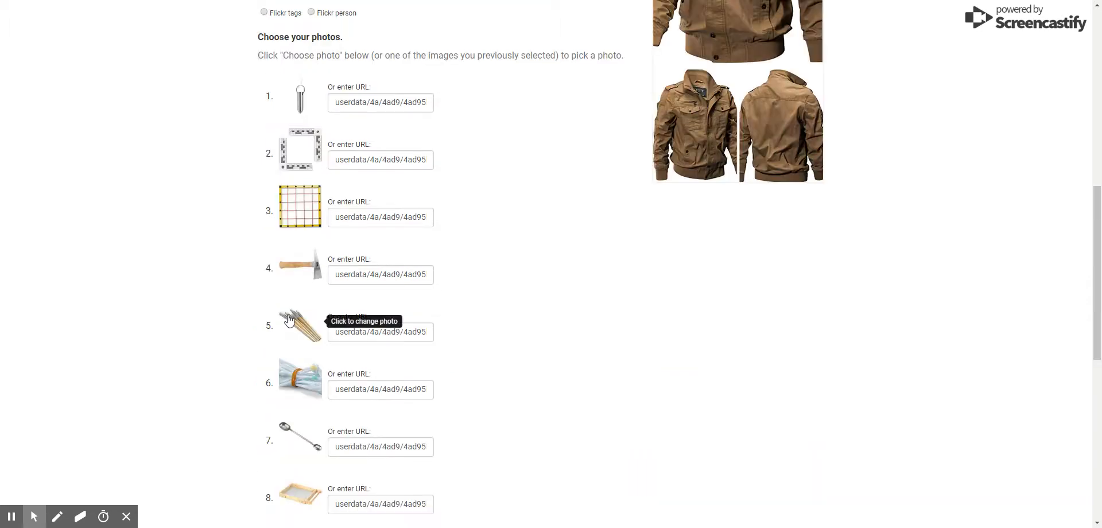
pyautogui.scroll(-5, 492, 339)
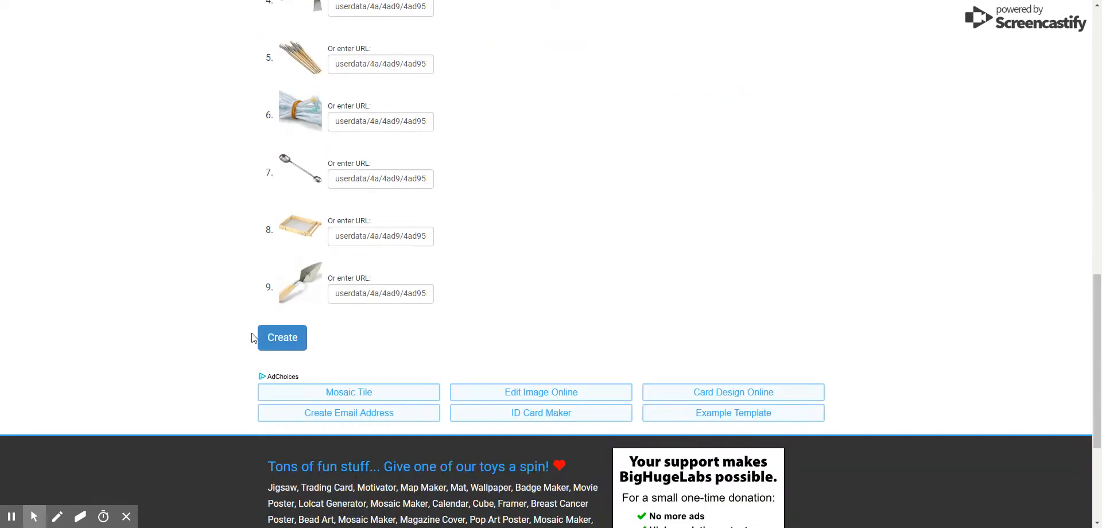
# Create the mosaic from the nine chosen photos and look over the finished image.
pyautogui.click(275, 338)
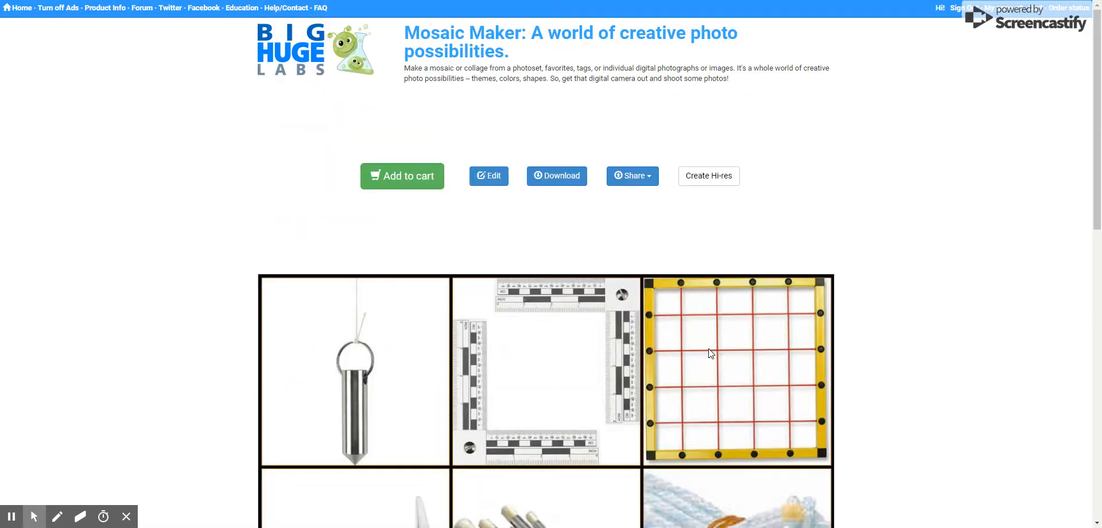
pyautogui.scroll(-6, 711, 354)
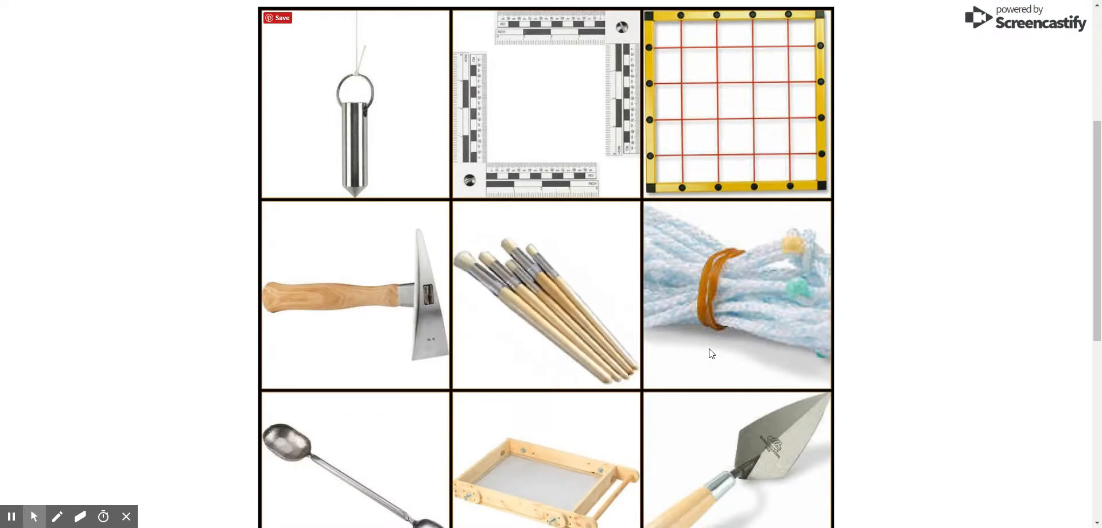
pyautogui.moveTo(1099, 290); pyautogui.dragTo(1099, 326)
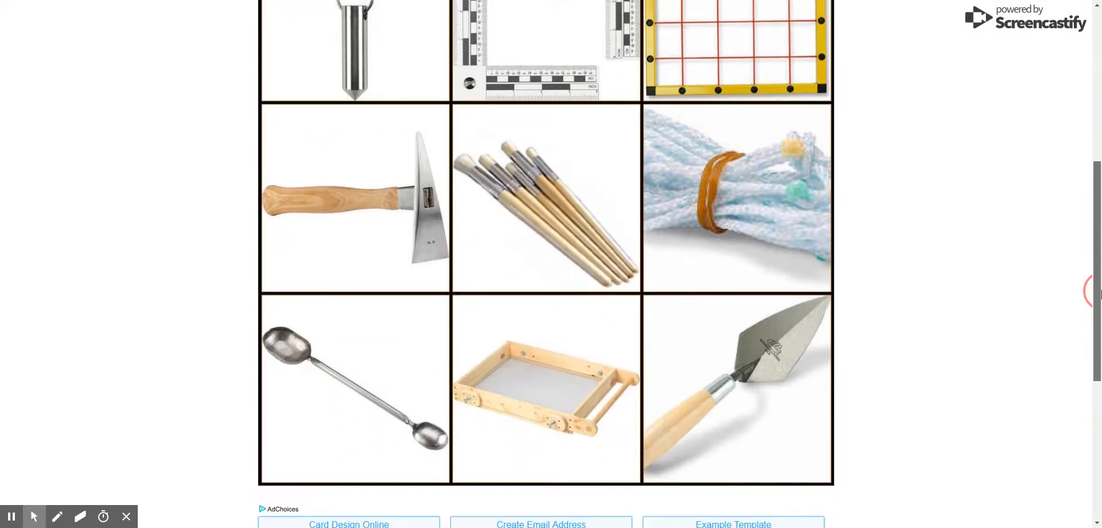
pyautogui.scroll(5, 1101, 294)
pyautogui.scroll(1, 1099, 291)
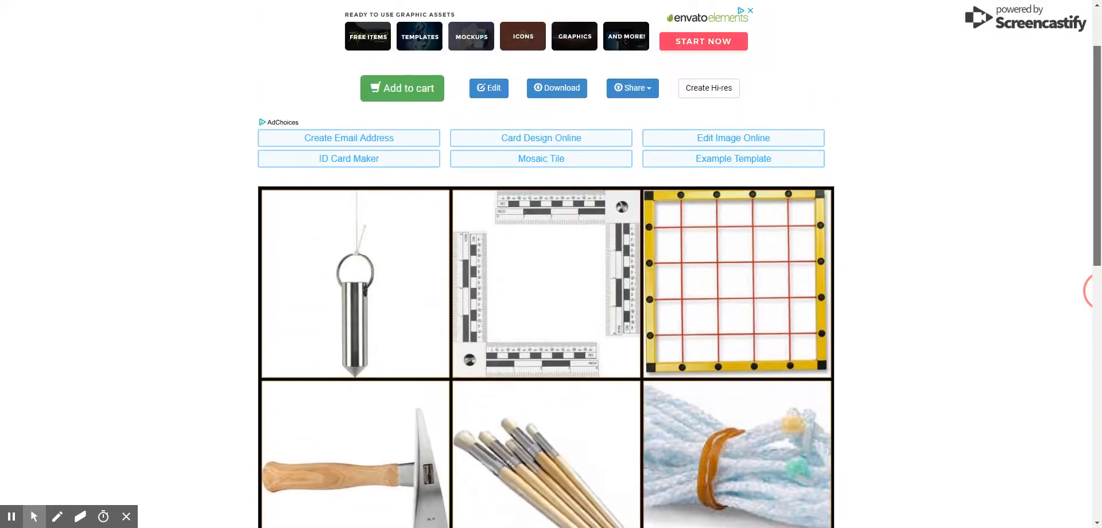
pyautogui.scroll(3, 1098, 291)
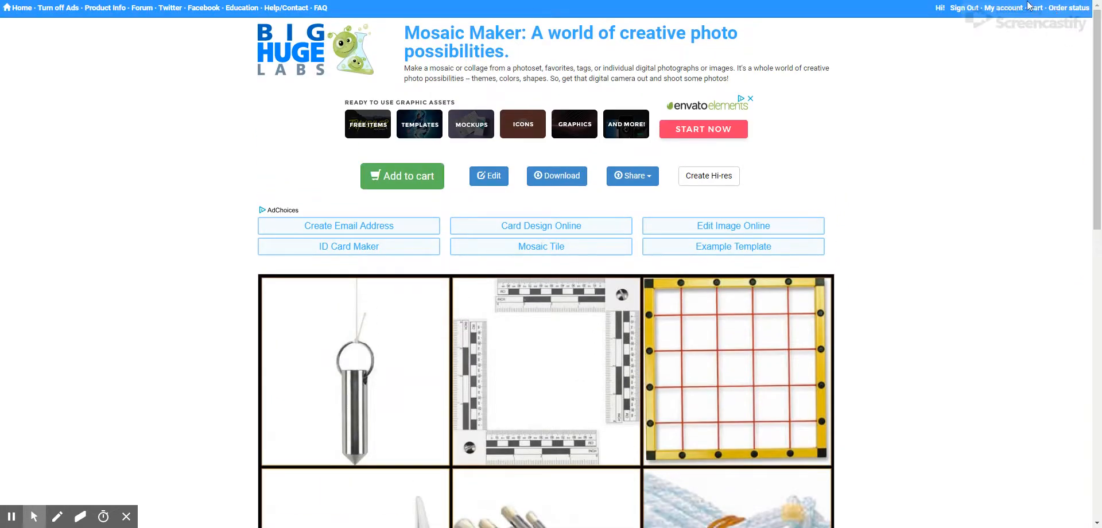
# Return to the account's recent uploads and creations to check the saved mosaic and trowel image.
pyautogui.click(1004, 16)
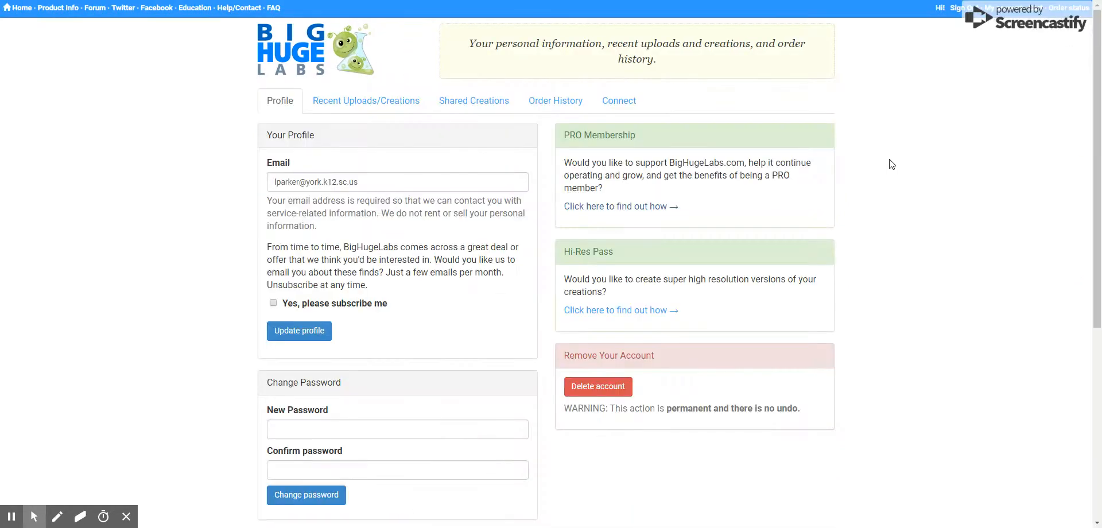
pyautogui.click(333, 99)
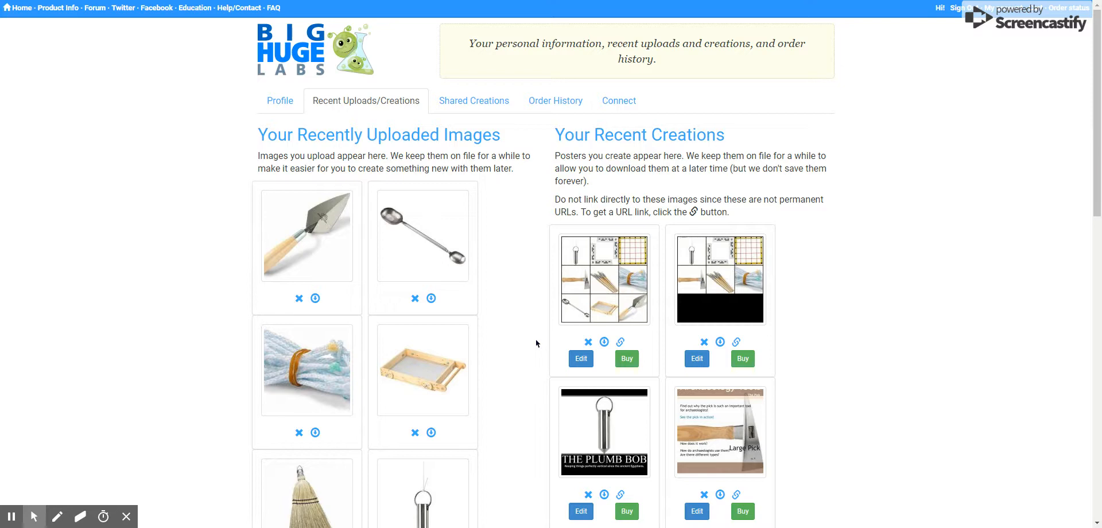
pyautogui.scroll(-5, 535, 343)
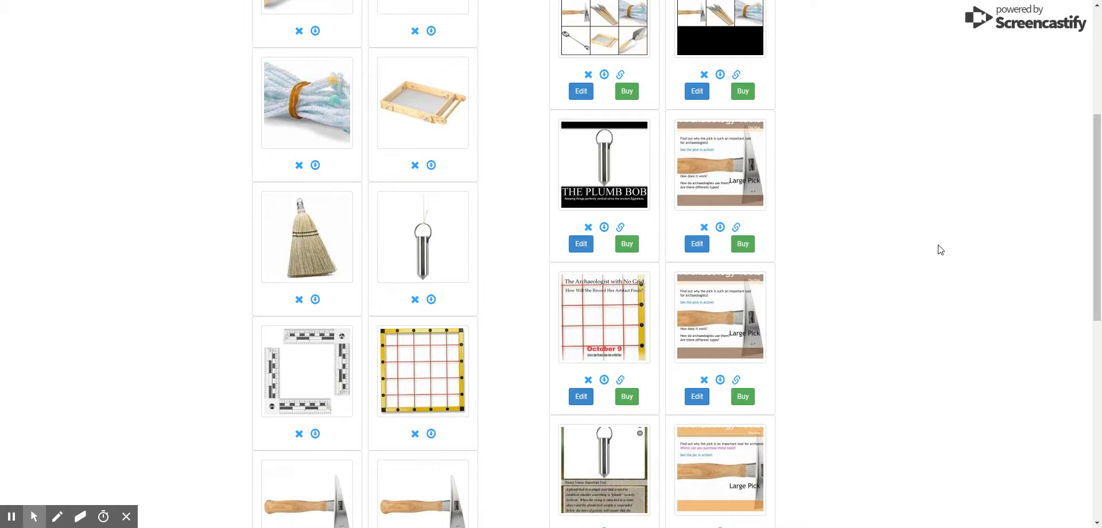
# View the Plumb Bob trading card from the recent creations at full size and close the preview.
pyautogui.moveTo(1093, 184); pyautogui.dragTo(1097, 204)
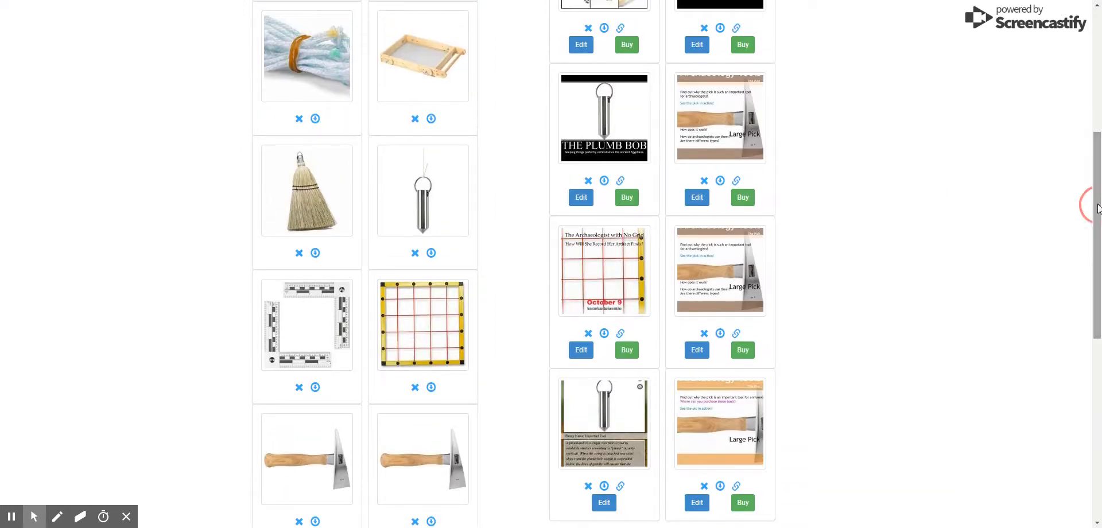
pyautogui.click(617, 425)
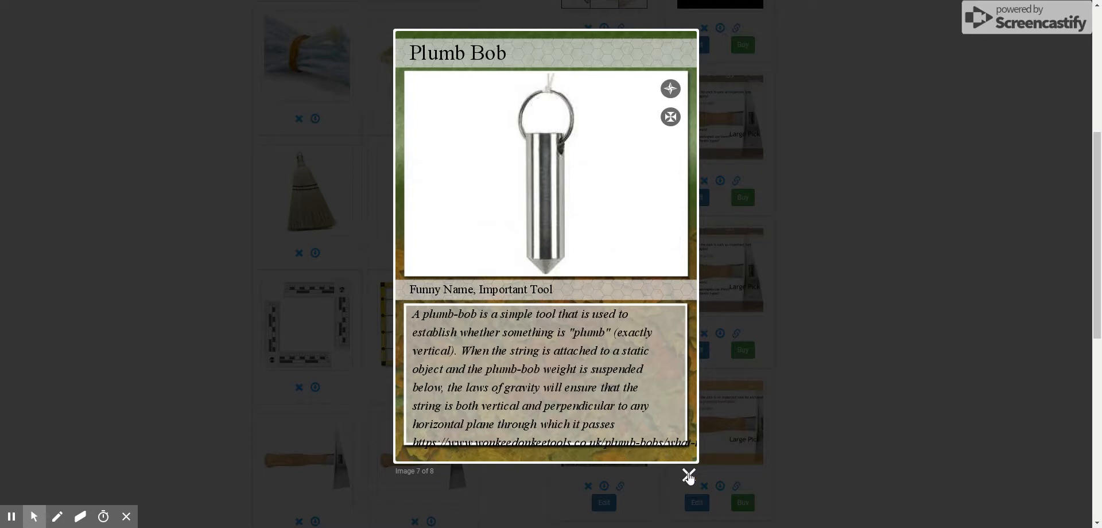
pyautogui.click(689, 475)
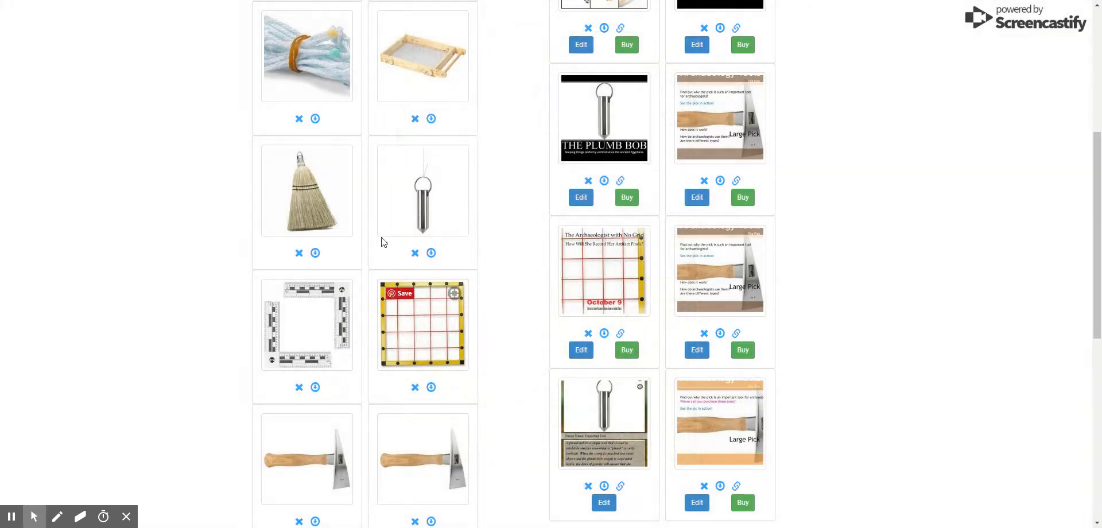
pyautogui.scroll(5, 314, 86)
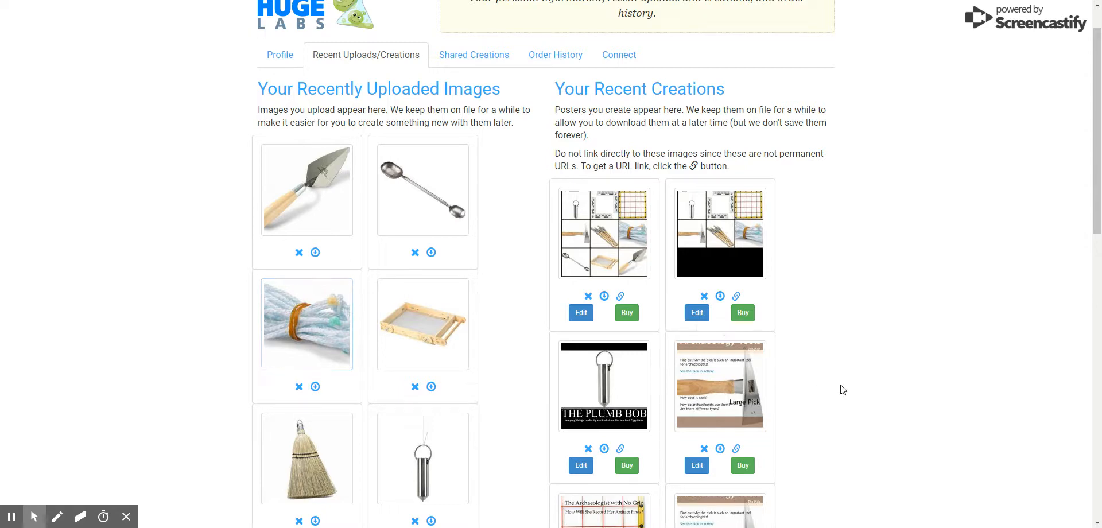
pyautogui.scroll(-5, 842, 390)
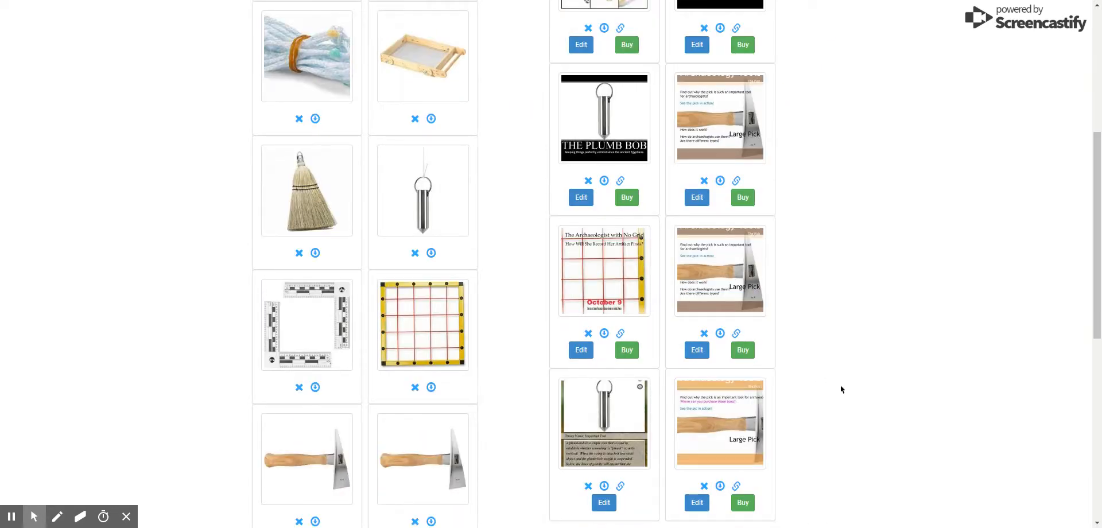
pyautogui.scroll(5, 840, 386)
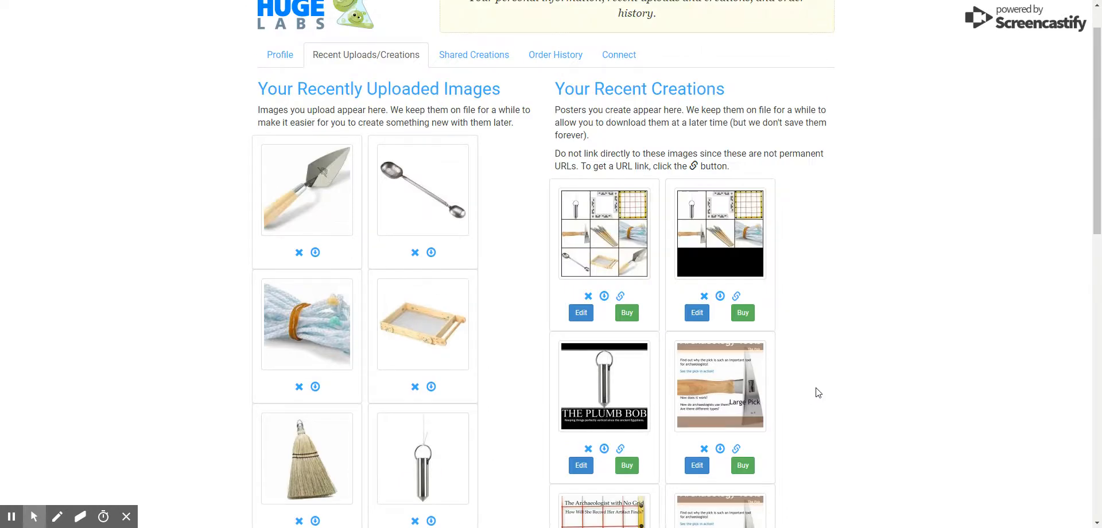